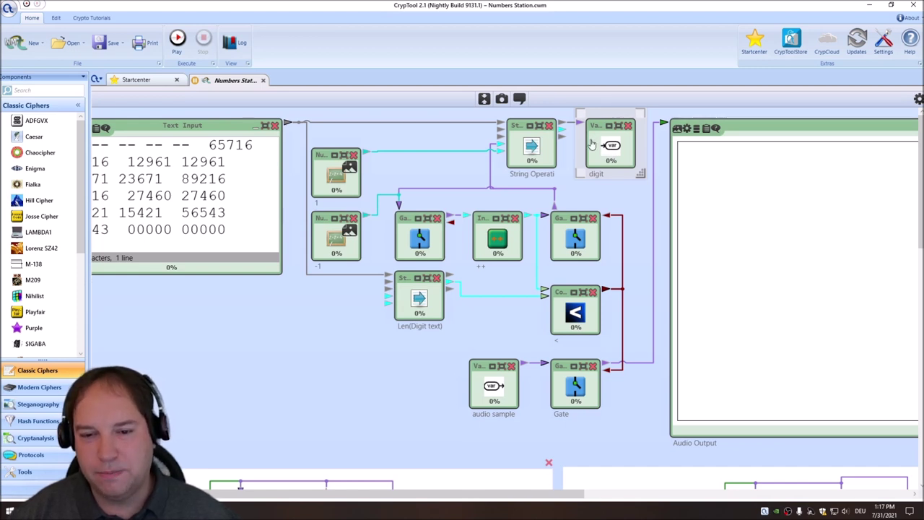
# Trace the digit variable into the Zero workflow and the audio sample variable through its gate to the Audio Output.
pyautogui.moveTo(559, 127)
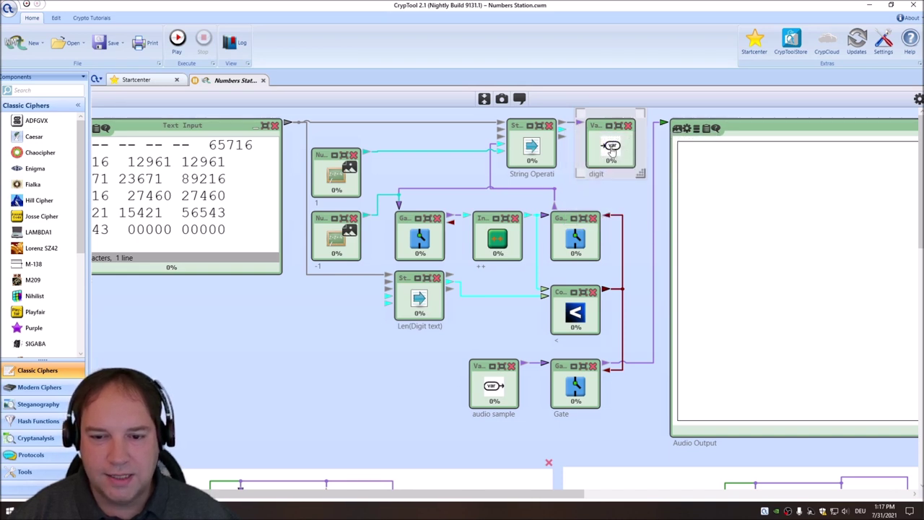
pyautogui.scroll(-3, 181, 304)
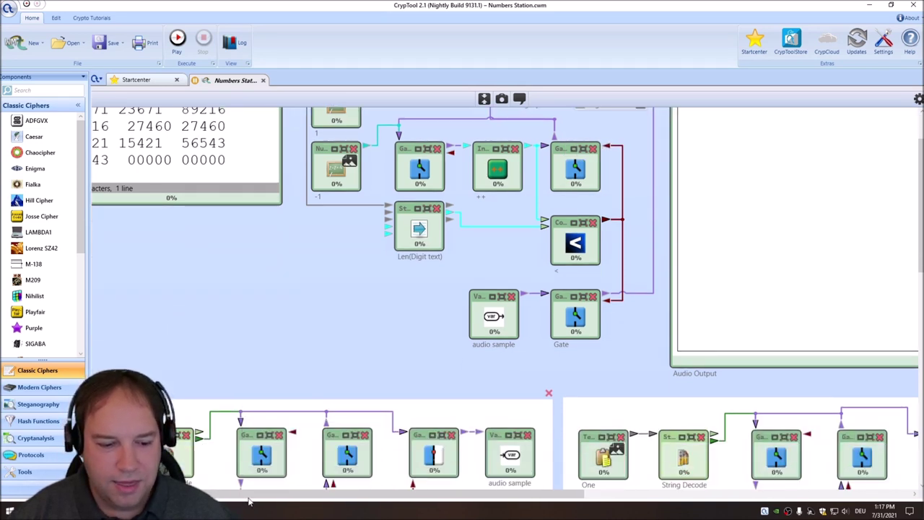
pyautogui.hscroll(-1, 182, 303)
pyautogui.scroll(-6, 416, 403)
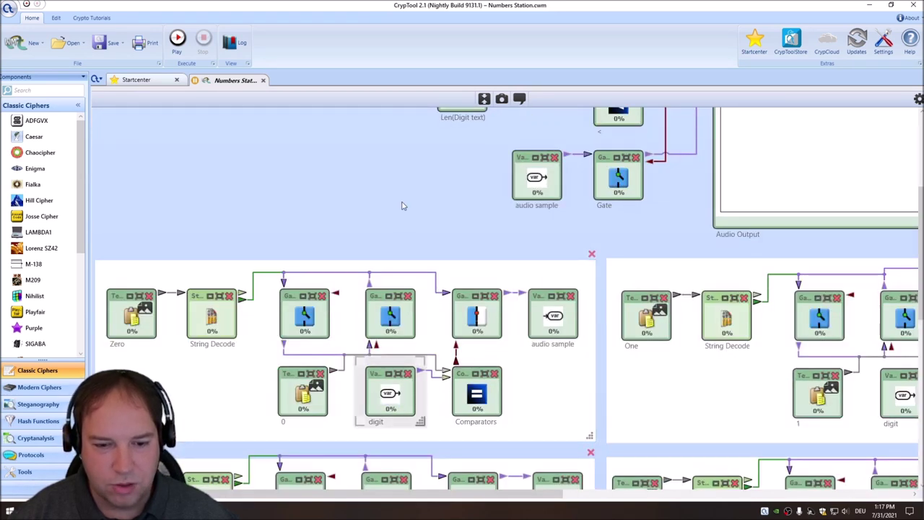
pyautogui.scroll(9, 397, 217)
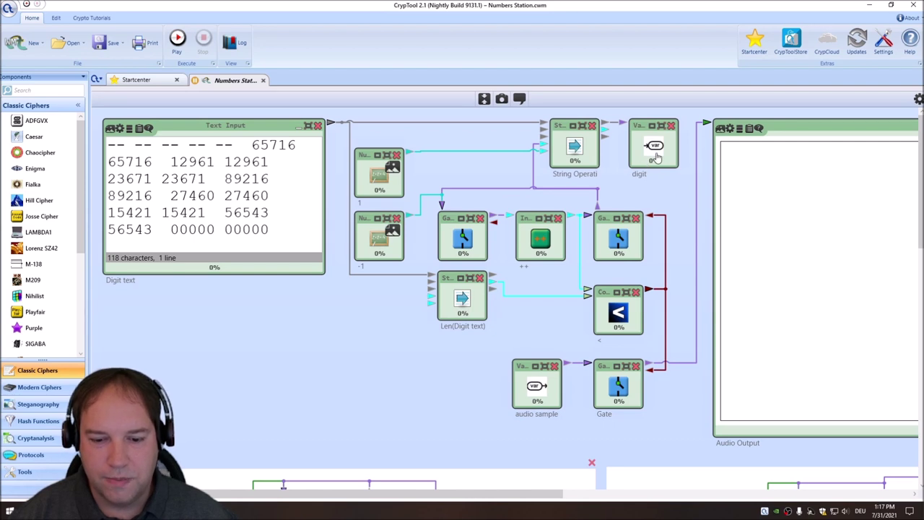
pyautogui.click(540, 392)
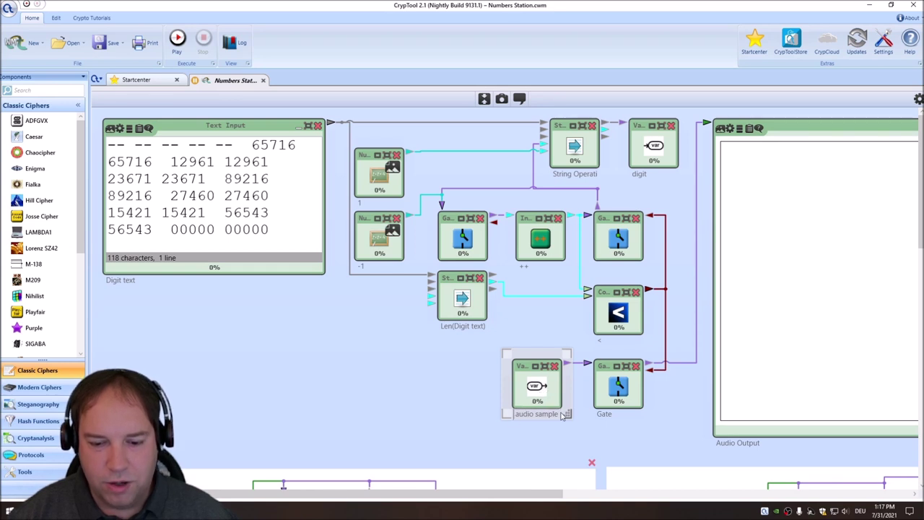
pyautogui.moveTo(359, 494); pyautogui.dragTo(420, 495)
pyautogui.click(492, 390)
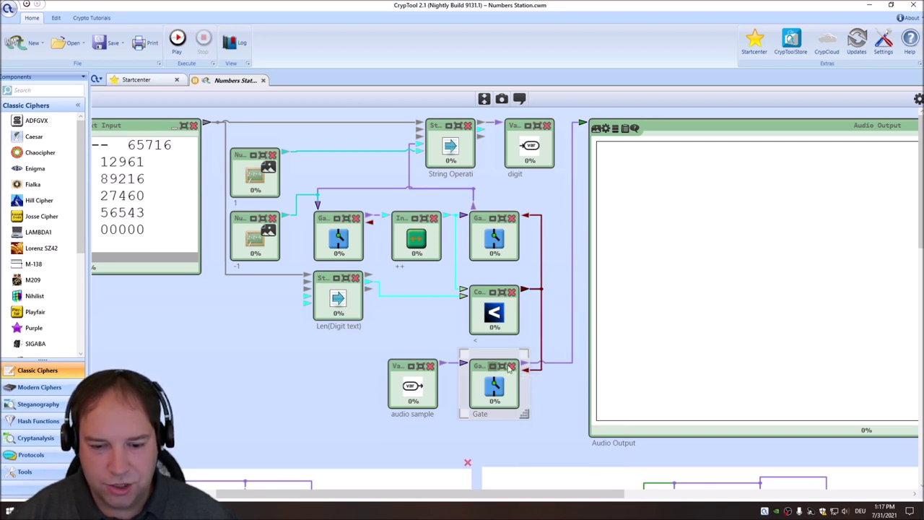
pyautogui.click(545, 400)
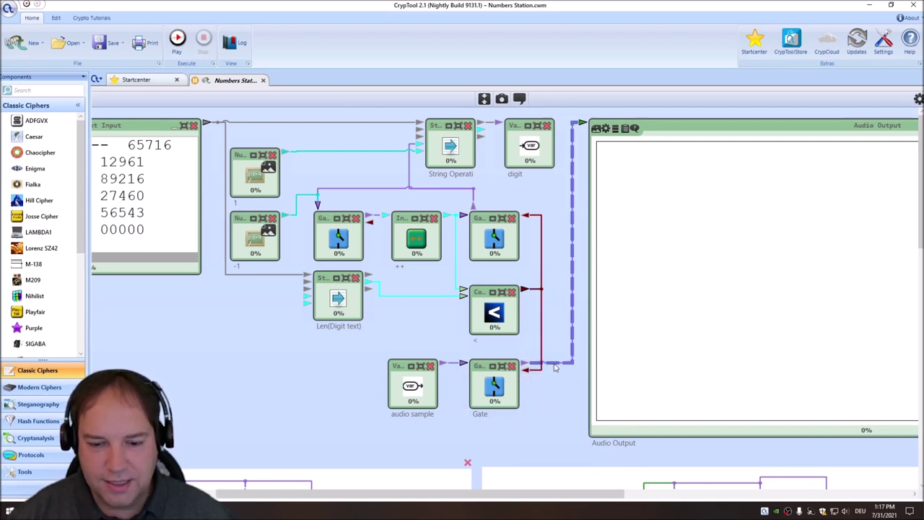
pyautogui.moveTo(549, 494); pyautogui.dragTo(776, 485)
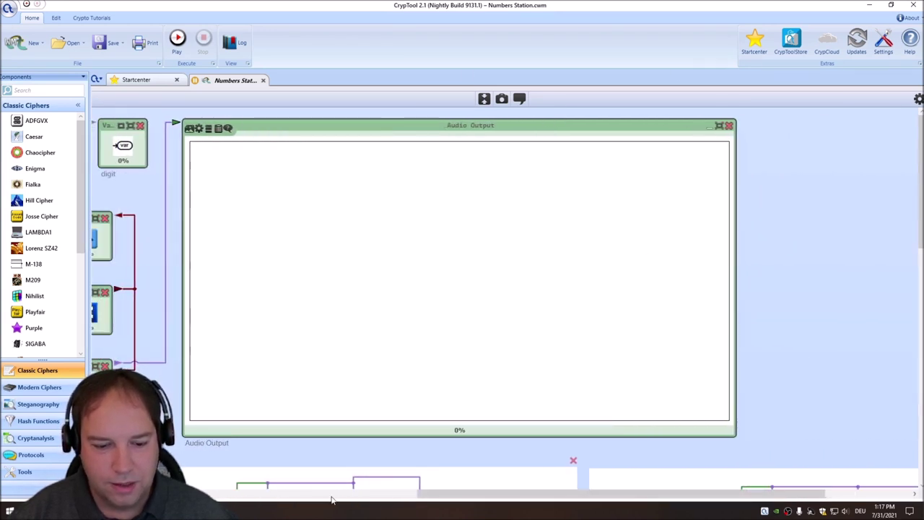
pyautogui.moveTo(484, 494); pyautogui.dragTo(343, 322)
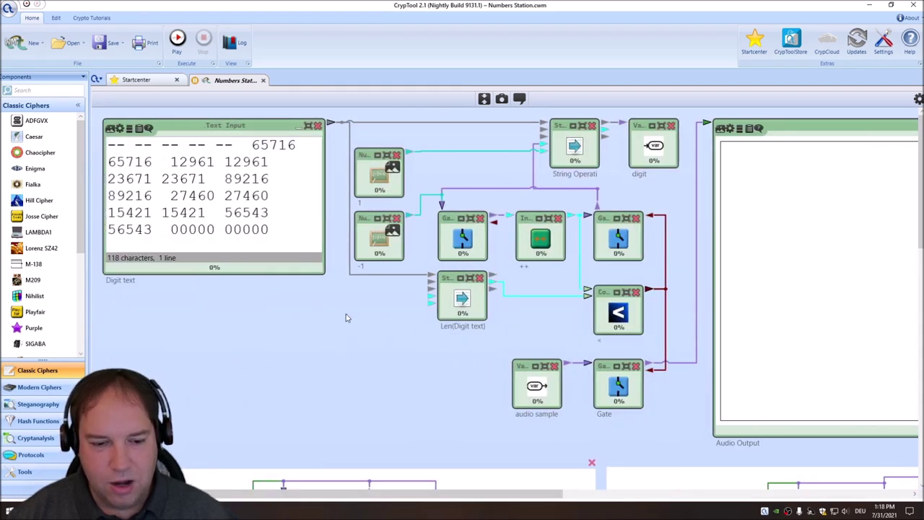
# Examine the twelve repeated sub-workflows for the digits, Space and Prelude beneath the main circuit.
pyautogui.scroll(-5, 332, 343)
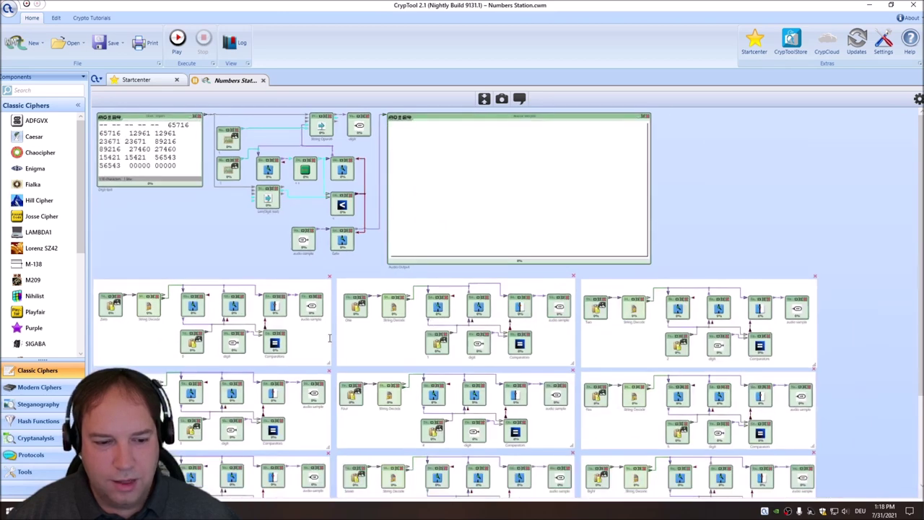
pyautogui.scroll(2, 329, 338)
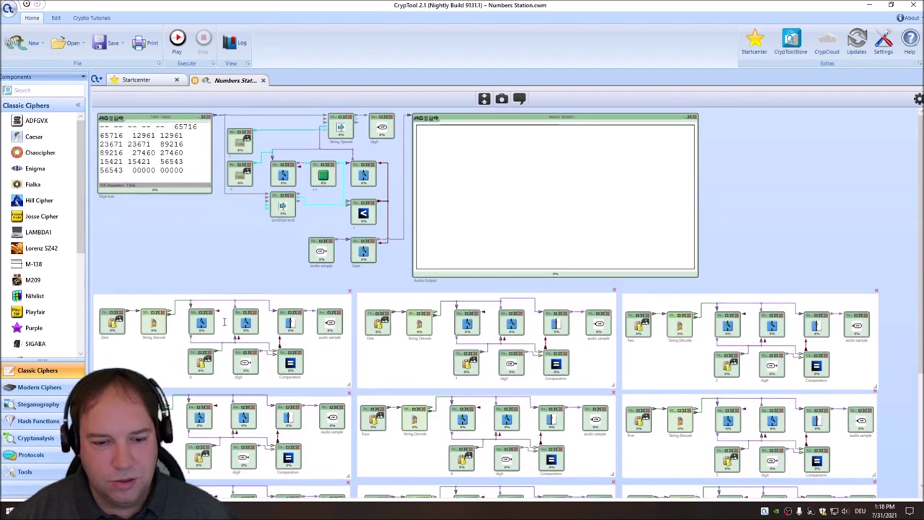
pyautogui.scroll(-1, 287, 315)
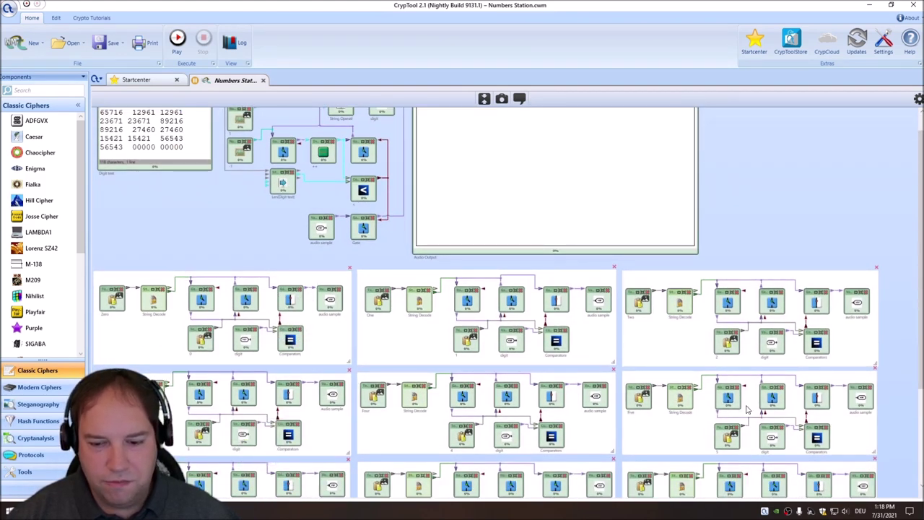
pyautogui.scroll(-3, 747, 410)
pyautogui.scroll(-2, 220, 489)
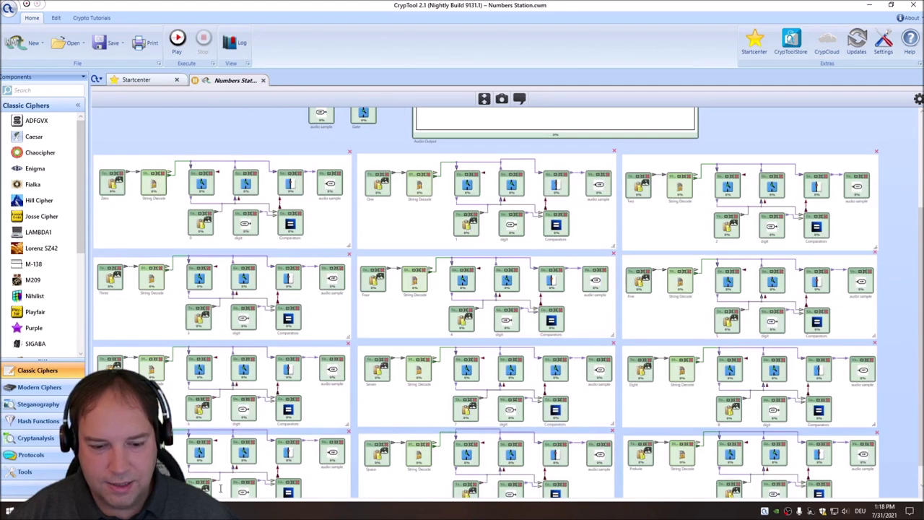
pyautogui.scroll(-1, 730, 466)
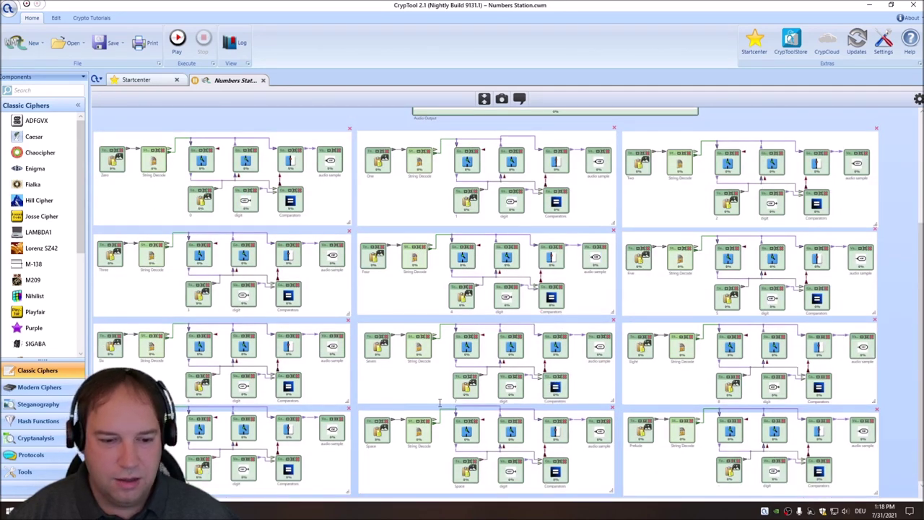
pyautogui.scroll(5, 283, 260)
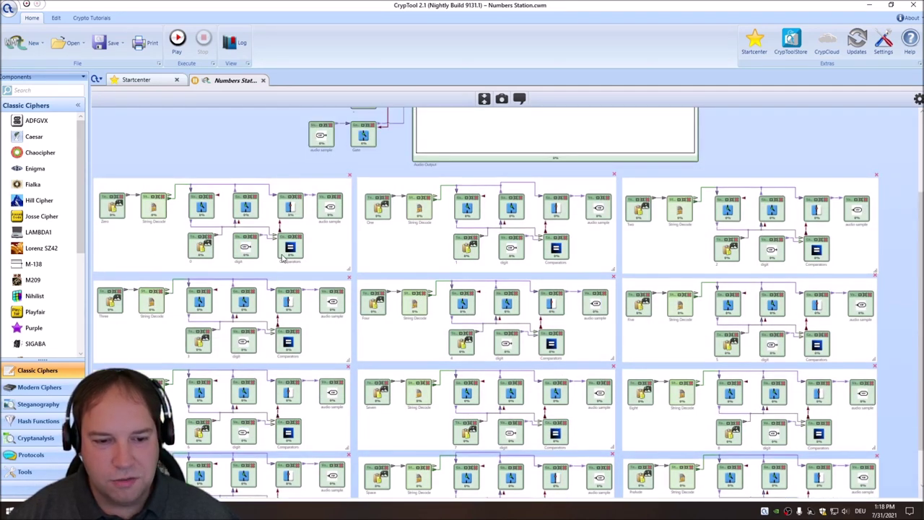
pyautogui.scroll(2, 283, 262)
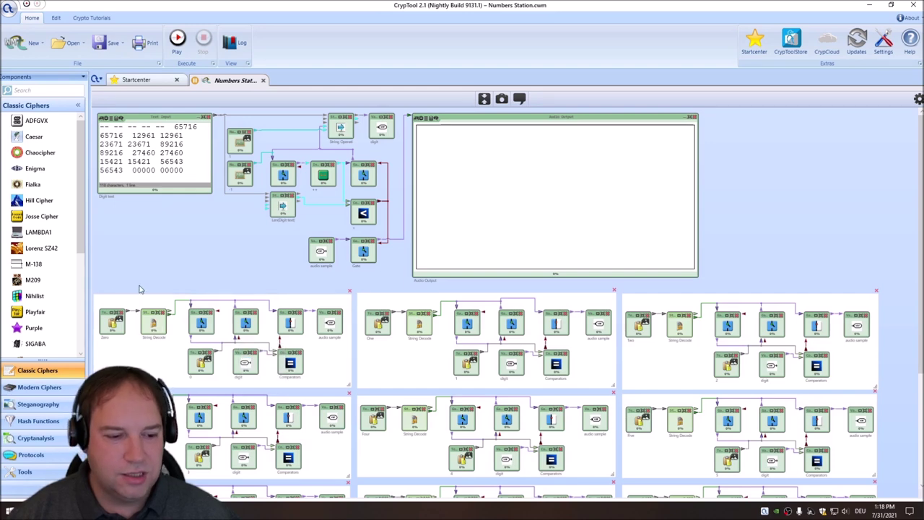
pyautogui.scroll(-5, 234, 311)
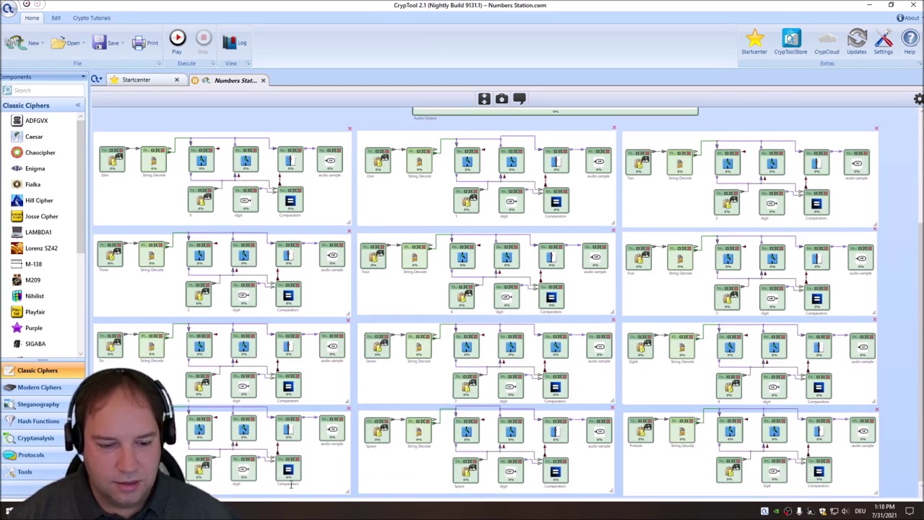
pyautogui.scroll(-4, 353, 405)
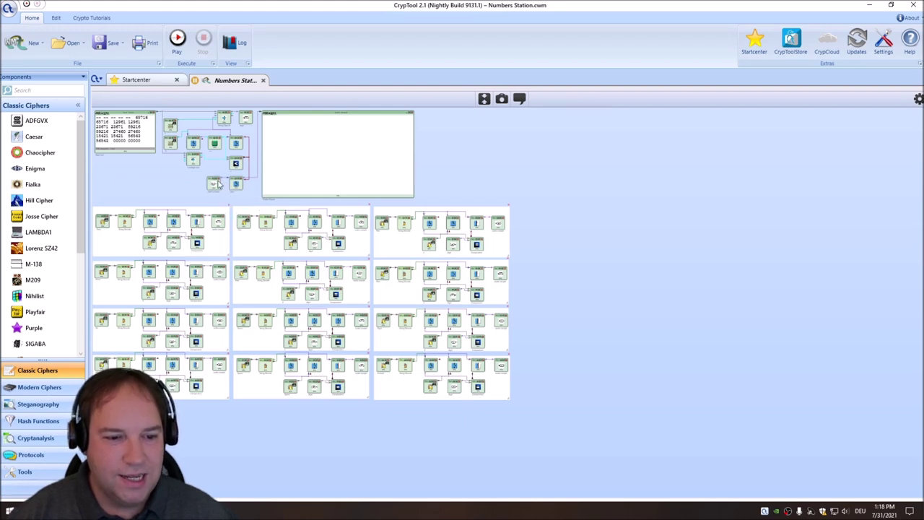
pyautogui.scroll(1, 209, 206)
pyautogui.scroll(4, 210, 206)
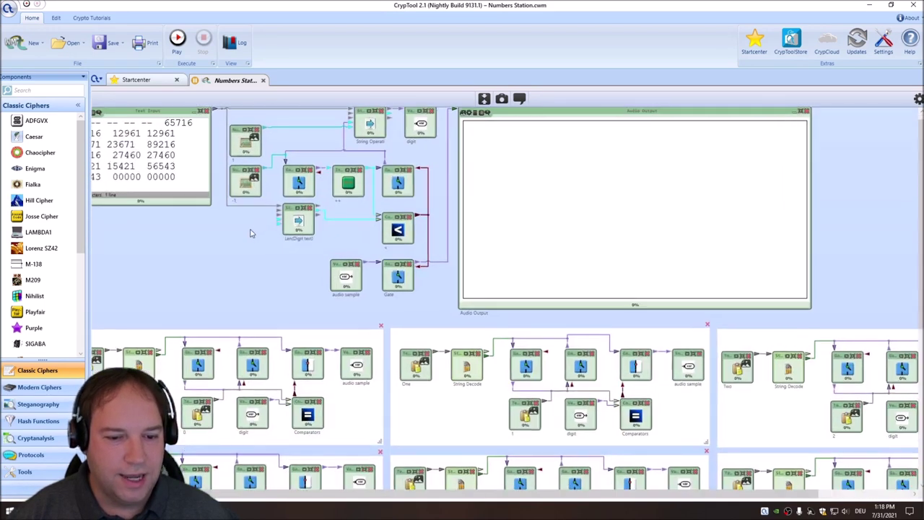
pyautogui.hscroll(-1, 292, 496)
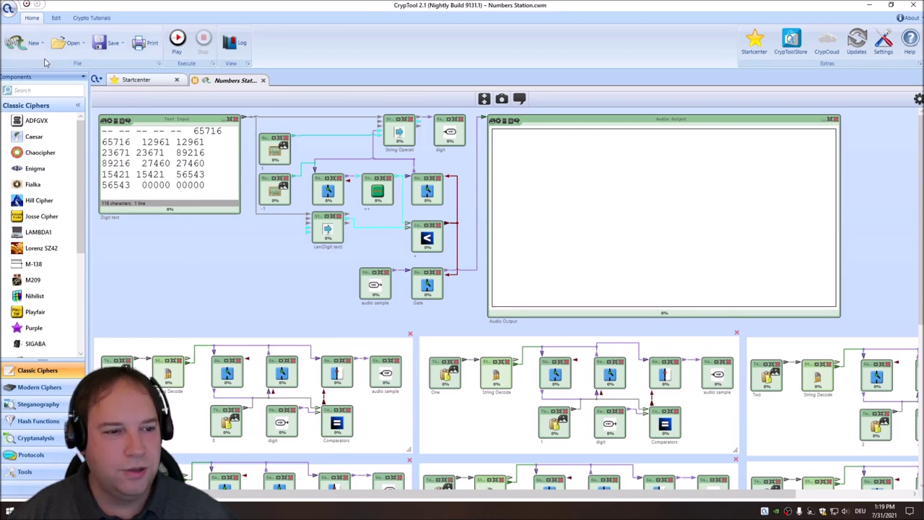
# Create a new workspace and place an Audio Input component in it.
pyautogui.click(25, 42)
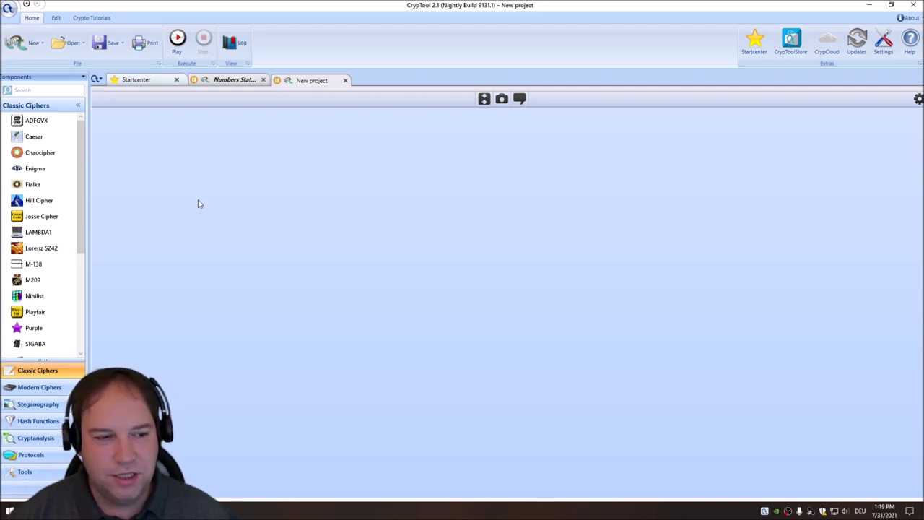
pyautogui.write('audi')
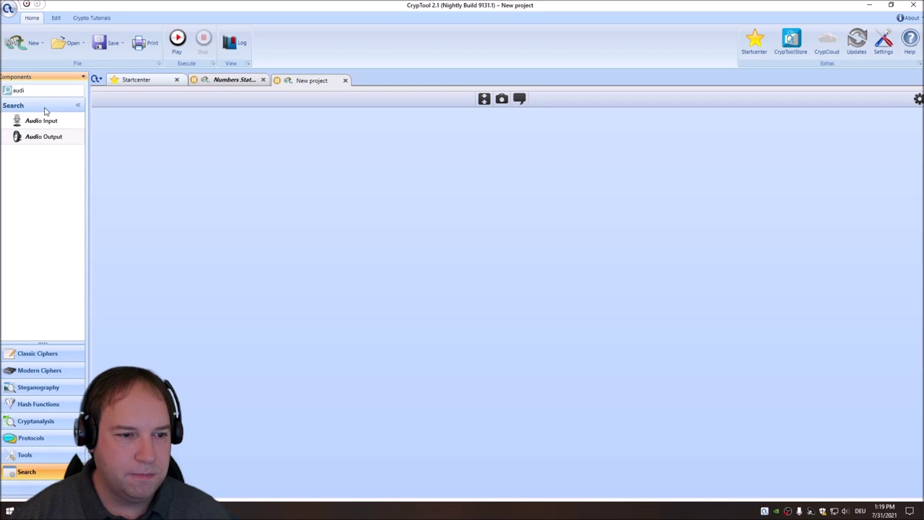
pyautogui.moveTo(41, 120); pyautogui.dragTo(225, 166)
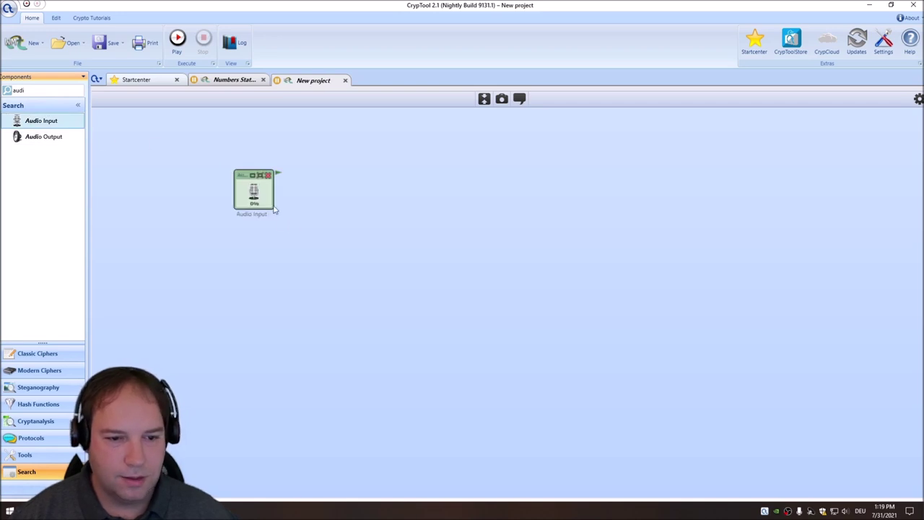
# Add a Text Output component beside the Audio Input, connect the Audio Input's output to it, and widen the gap between them.
pyautogui.doubleClick(43, 87)
pyautogui.write('text')
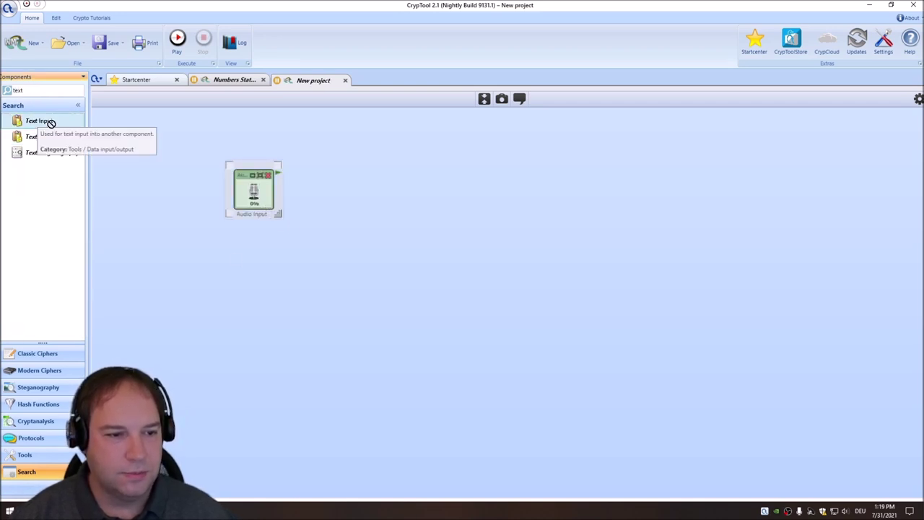
pyautogui.moveTo(50, 124); pyautogui.dragTo(385, 178)
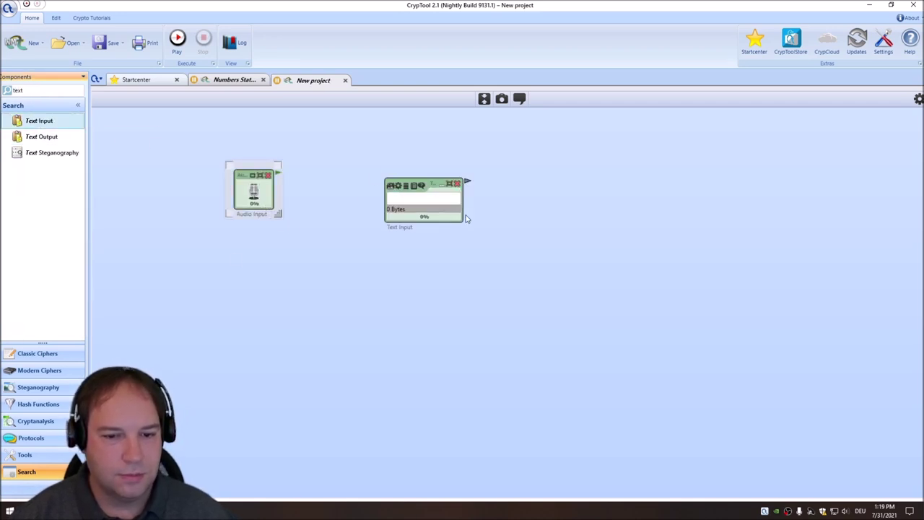
pyautogui.click(463, 182)
pyautogui.moveTo(17, 143)
pyautogui.mouseDown()
pyautogui.moveTo(518, 173)
pyautogui.moveTo(414, 154)
pyautogui.mouseUp()
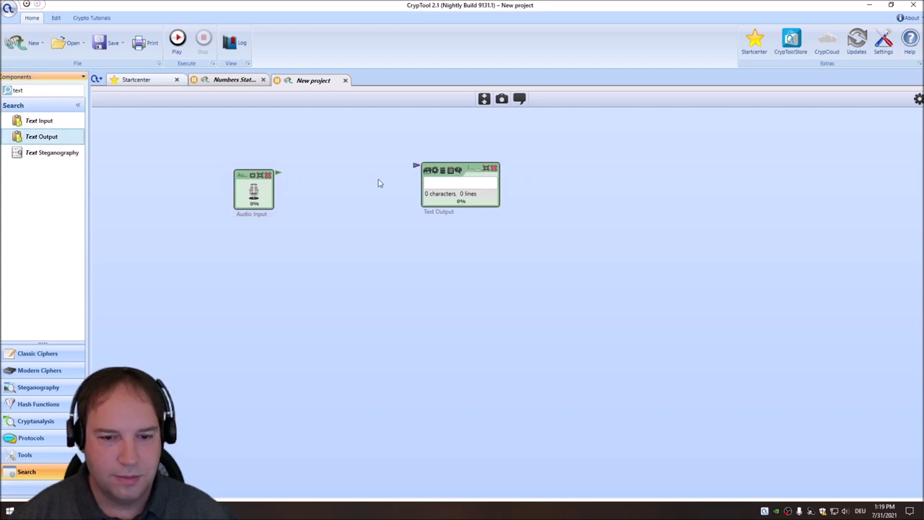
pyautogui.moveTo(279, 173); pyautogui.dragTo(415, 174)
pyautogui.moveTo(262, 189); pyautogui.dragTo(186, 186)
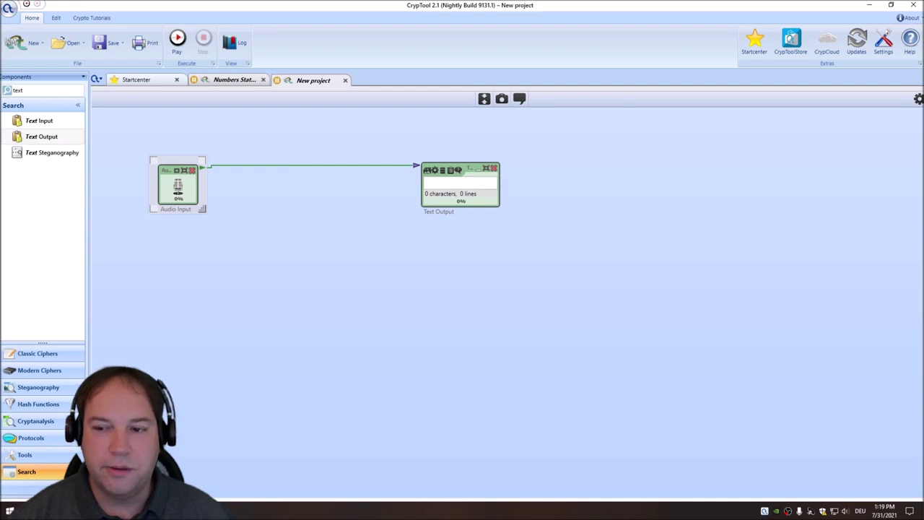
# Check the Audio Input's recording device setting and enlarge the Text Output component.
pyautogui.click(918, 99)
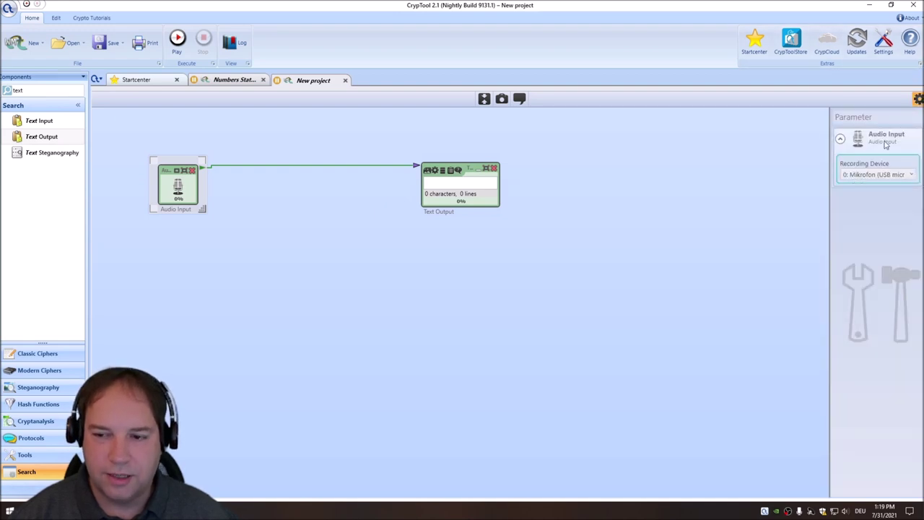
pyautogui.click(918, 101)
pyautogui.click(449, 209)
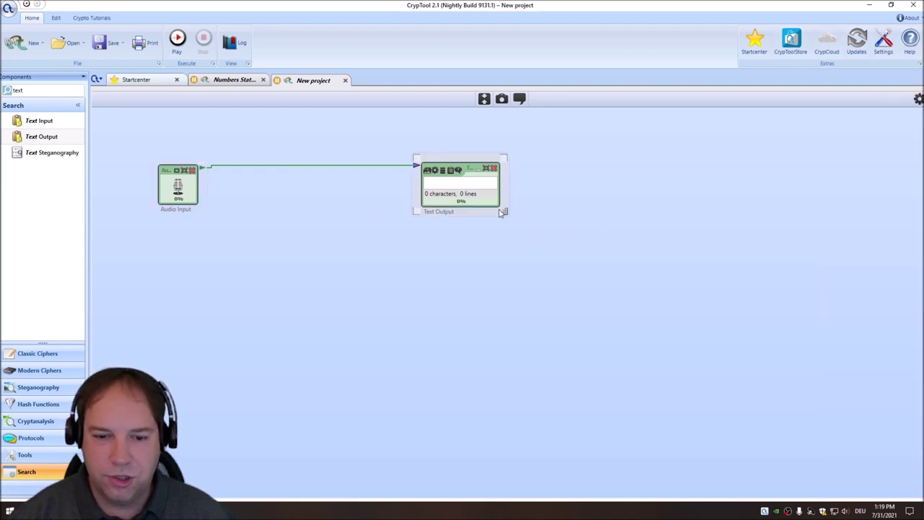
pyautogui.doubleClick(483, 199)
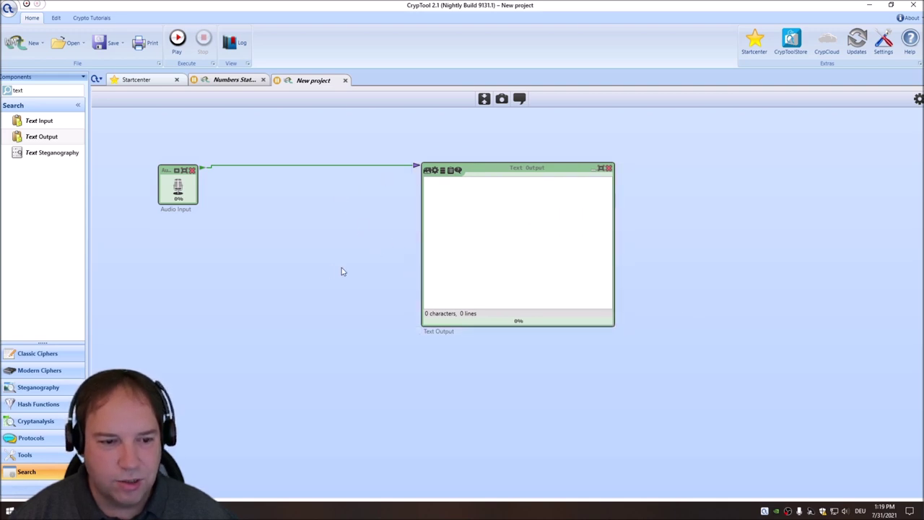
# Display the Text Output's parameters and shift both connected components to the upper-left corner of the workspace.
pyautogui.click(538, 173)
pyautogui.click(918, 99)
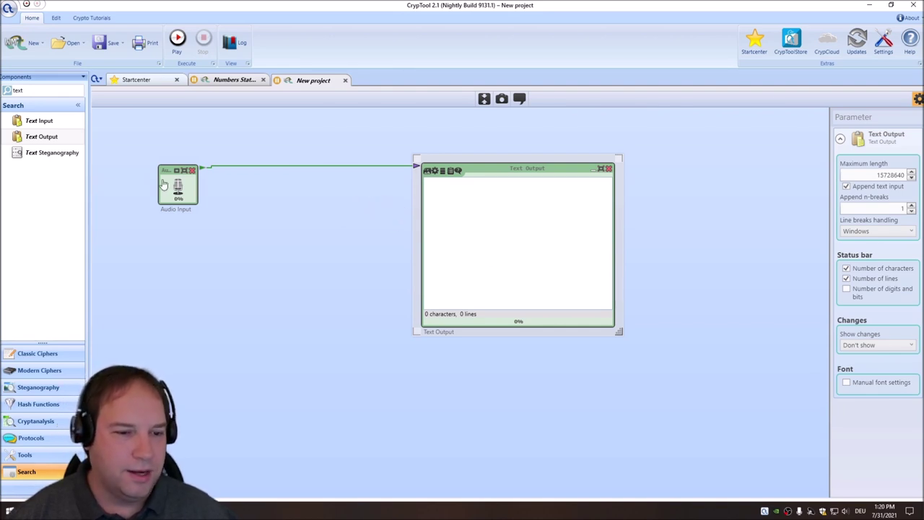
pyautogui.moveTo(770, 278); pyautogui.dragTo(117, 134)
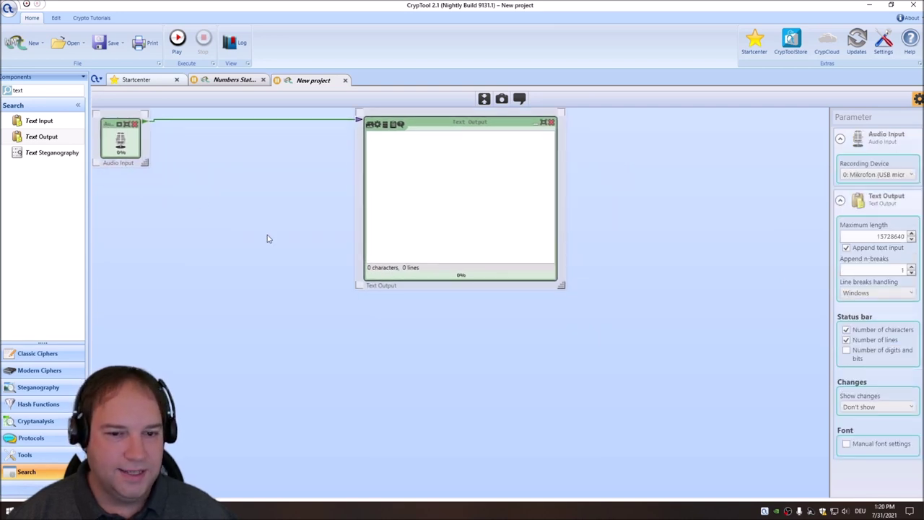
# Run the workspace to capture microphone data in the Text Output, and stop the execution.
pyautogui.click(267, 235)
pyautogui.click(479, 127)
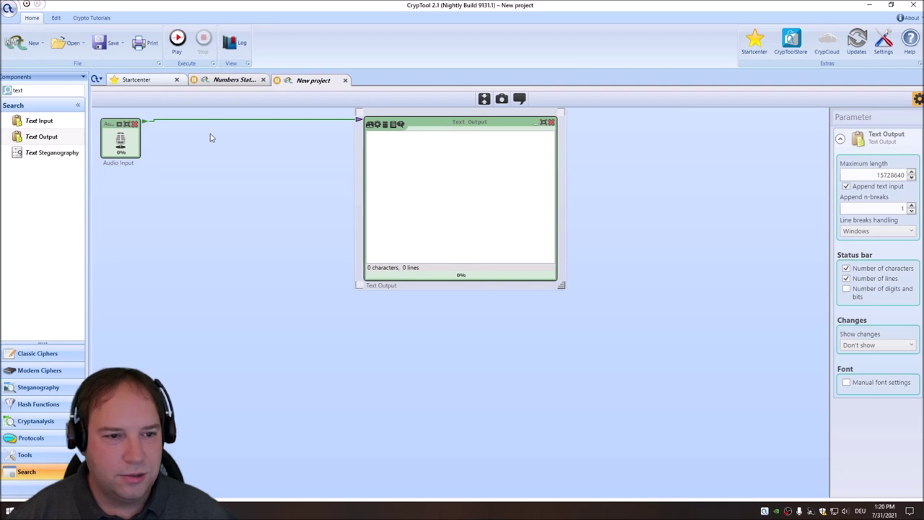
pyautogui.click(176, 40)
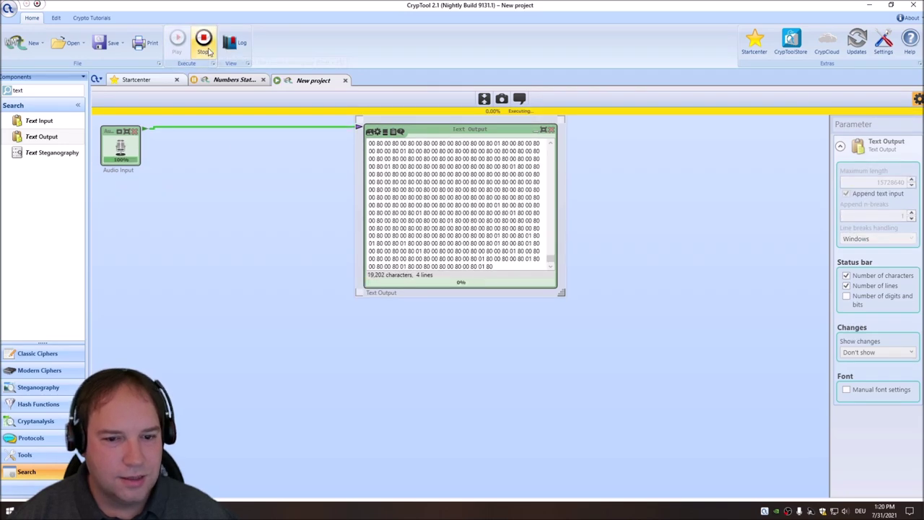
pyautogui.click(205, 45)
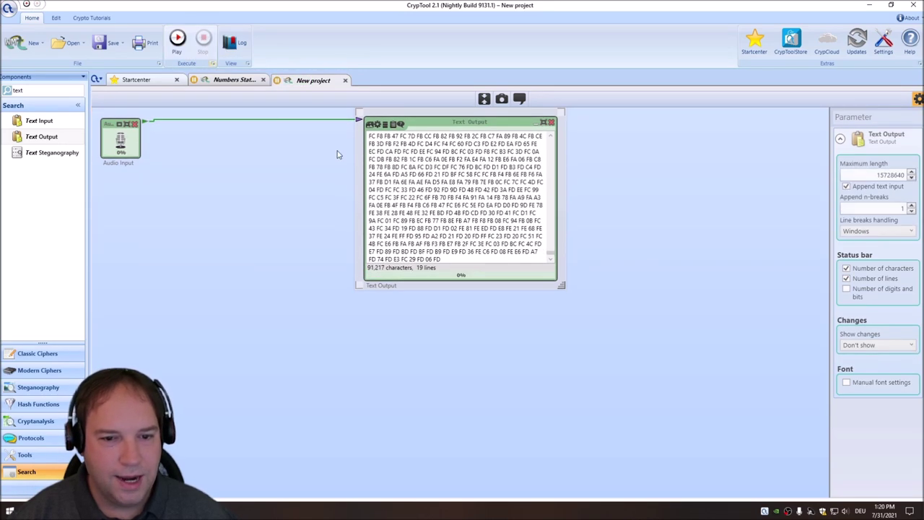
# Examine the captured hexadecimal samples in the Text Output from the end back to the beginning.
pyautogui.moveTo(551, 254)
pyautogui.mouseDown()
pyautogui.moveTo(555, 126)
pyautogui.moveTo(538, 258)
pyautogui.mouseUp()
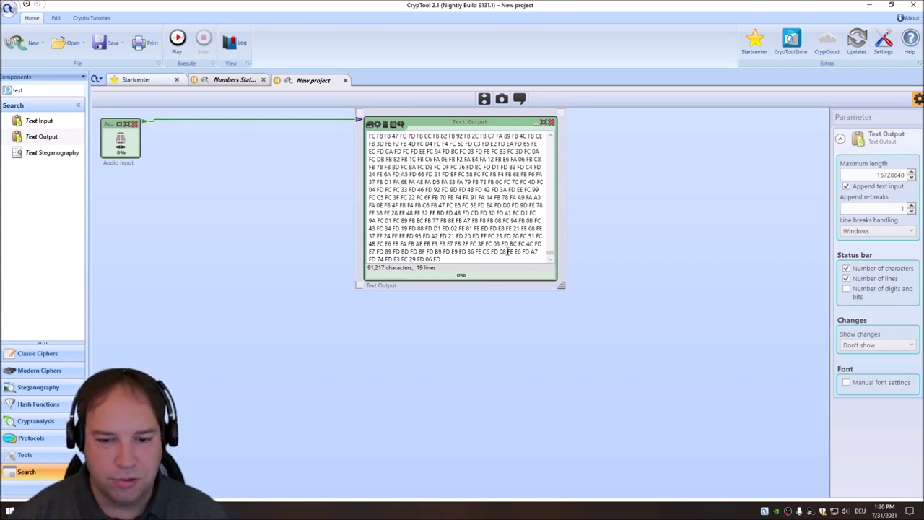
pyautogui.moveTo(549, 256); pyautogui.dragTo(560, 128)
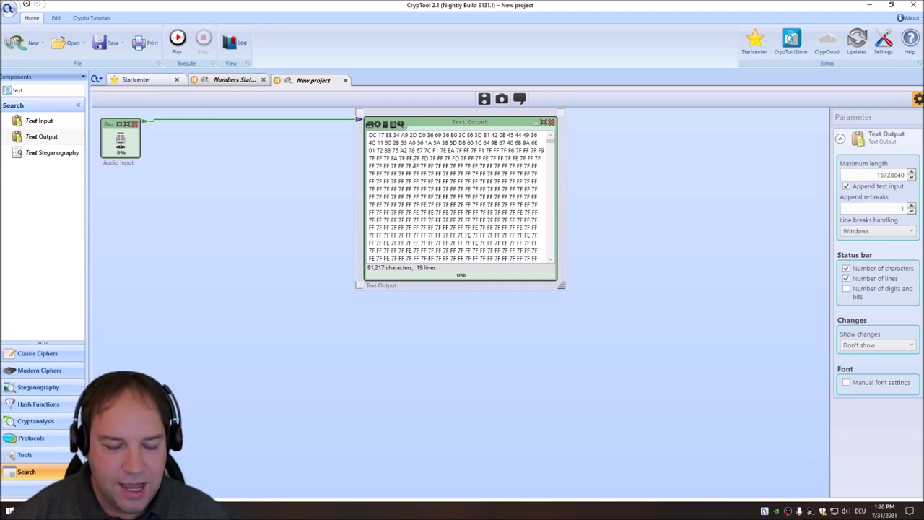
pyautogui.moveTo(384, 135)
pyautogui.mouseDown()
pyautogui.moveTo(368, 136)
pyautogui.moveTo(394, 135)
pyautogui.moveTo(386, 135)
pyautogui.mouseUp()
pyautogui.click(417, 174)
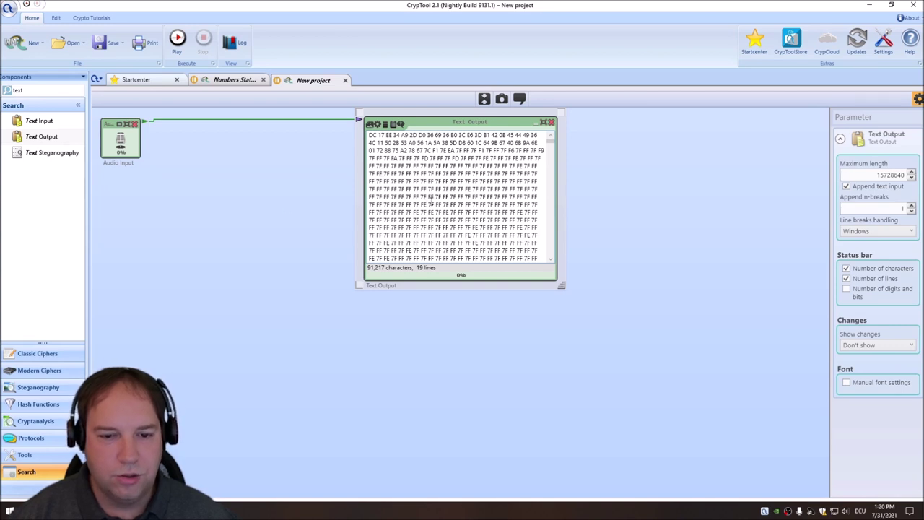
pyautogui.hotkey('ctrl', 'a')
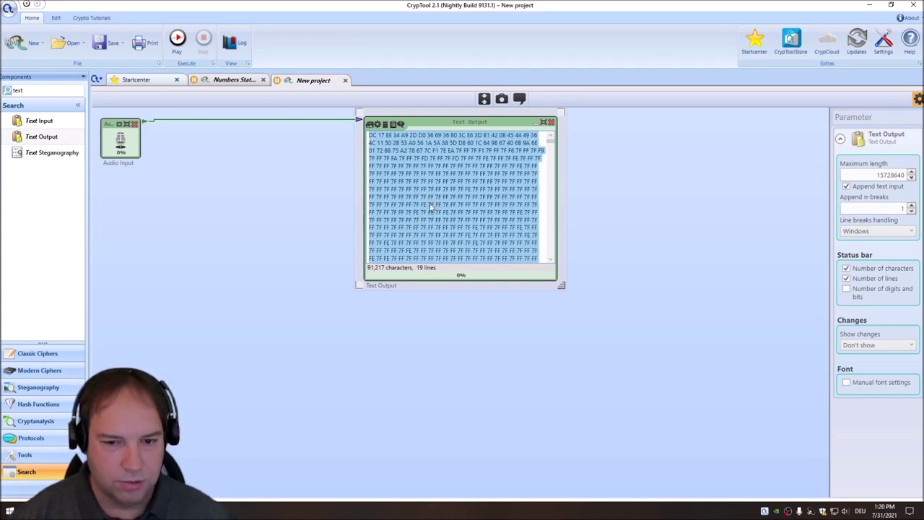
pyautogui.click(448, 195)
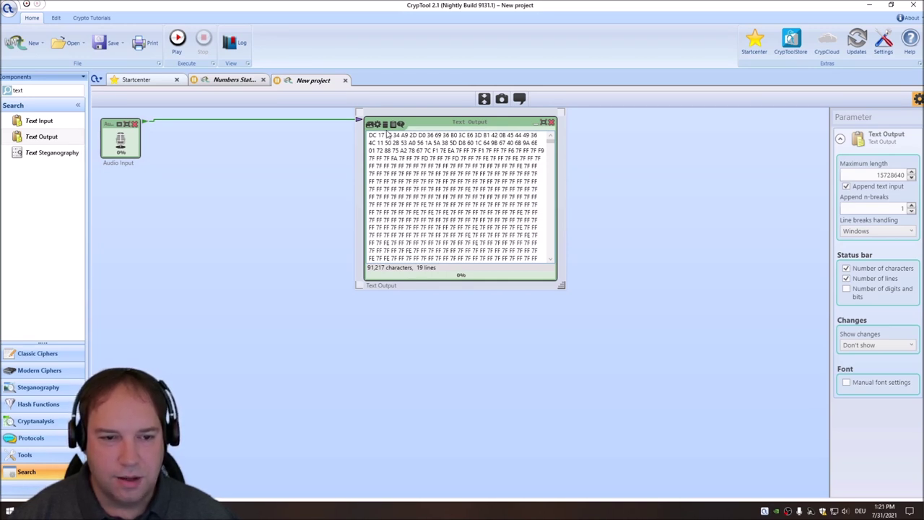
# Switch to the Numbers Station workspace and examine the audio sample data stored in the Zero text input.
pyautogui.click(219, 83)
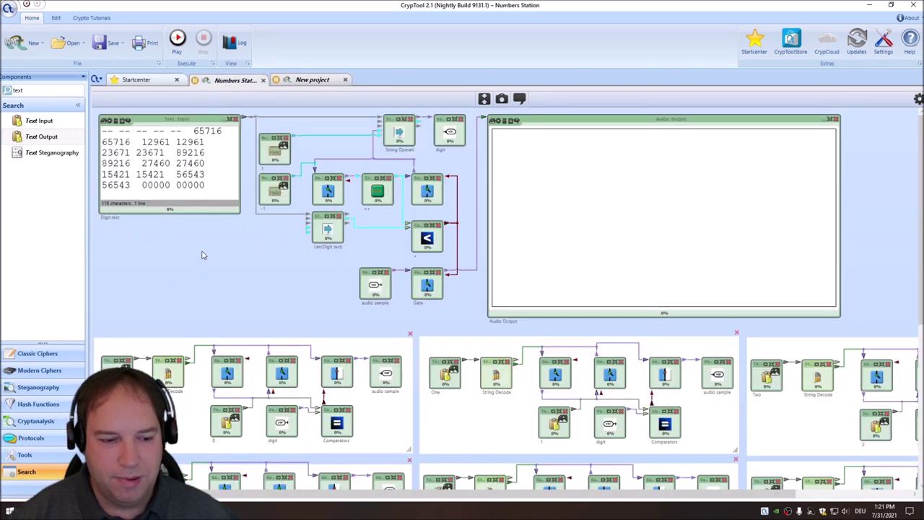
pyautogui.scroll(-1, 200, 257)
pyautogui.doubleClick(117, 325)
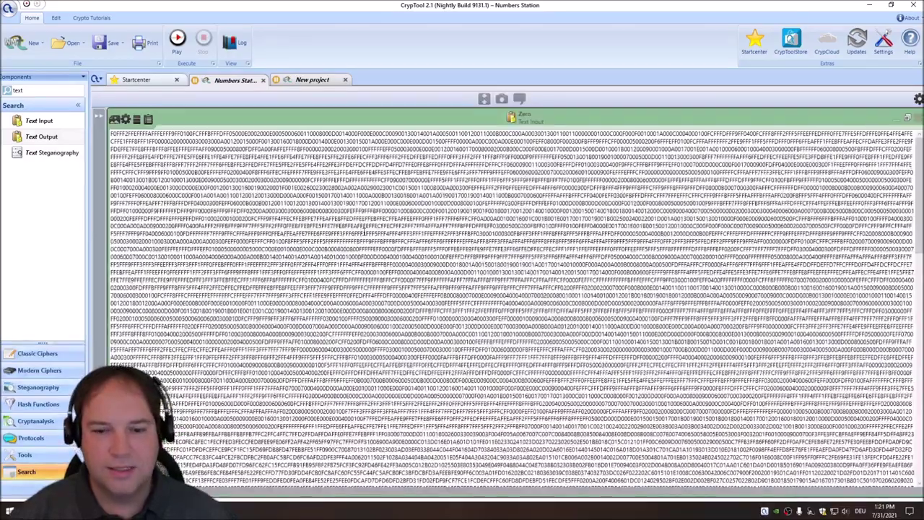
pyautogui.scroll(-10, 363, 233)
pyautogui.scroll(-10, 362, 232)
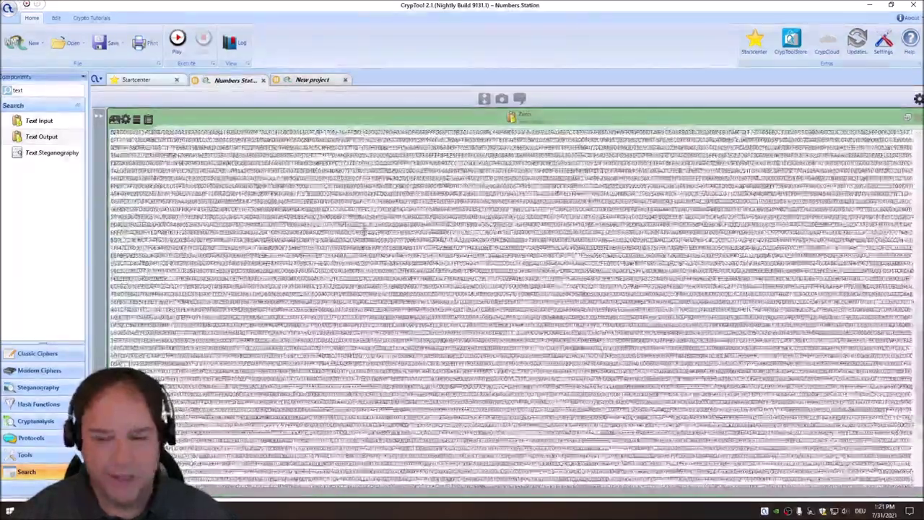
pyautogui.scroll(-10, 362, 233)
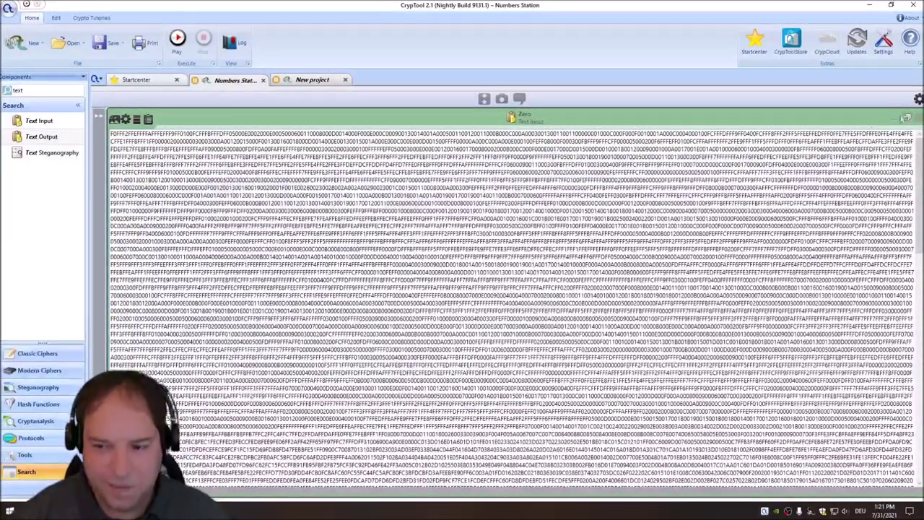
pyautogui.click(908, 117)
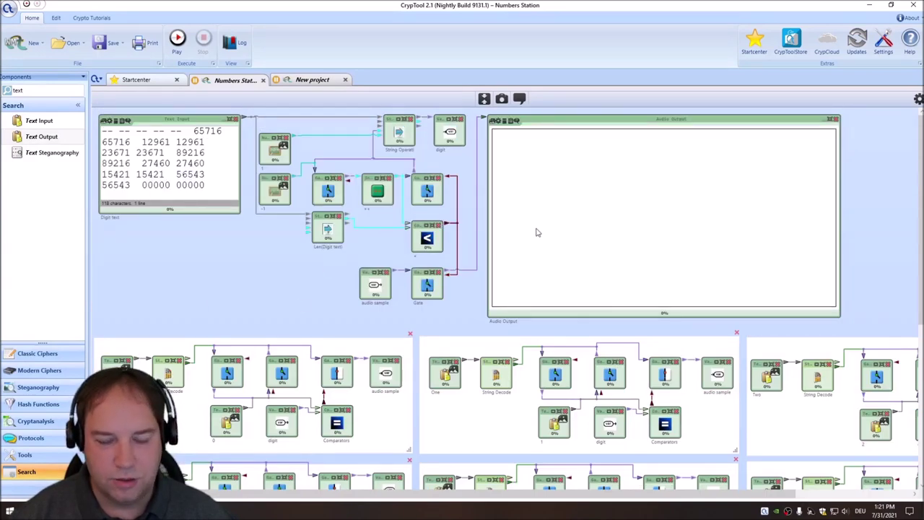
# Inspect the stored audio sample data of the One and Two text inputs, returning to the workspace after each.
pyautogui.scroll(-1, 209, 328)
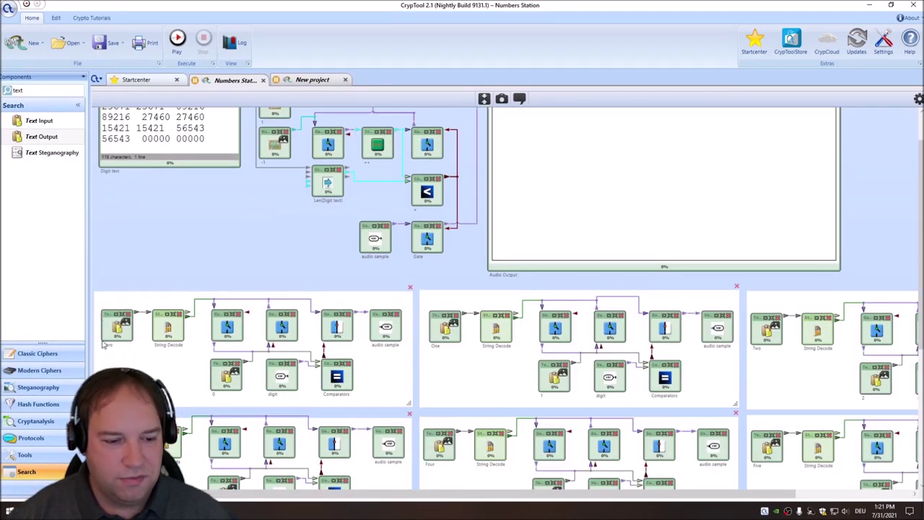
pyautogui.scroll(-2, 473, 328)
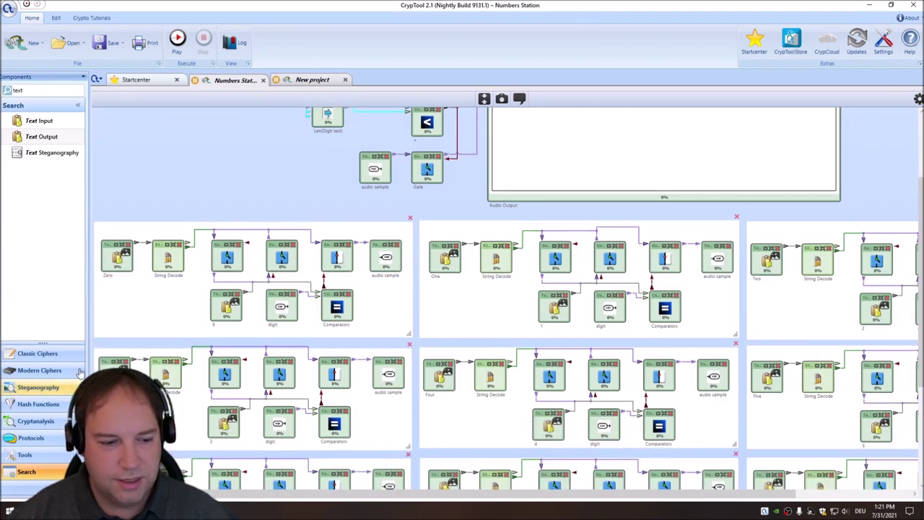
pyautogui.doubleClick(445, 260)
pyautogui.click(907, 118)
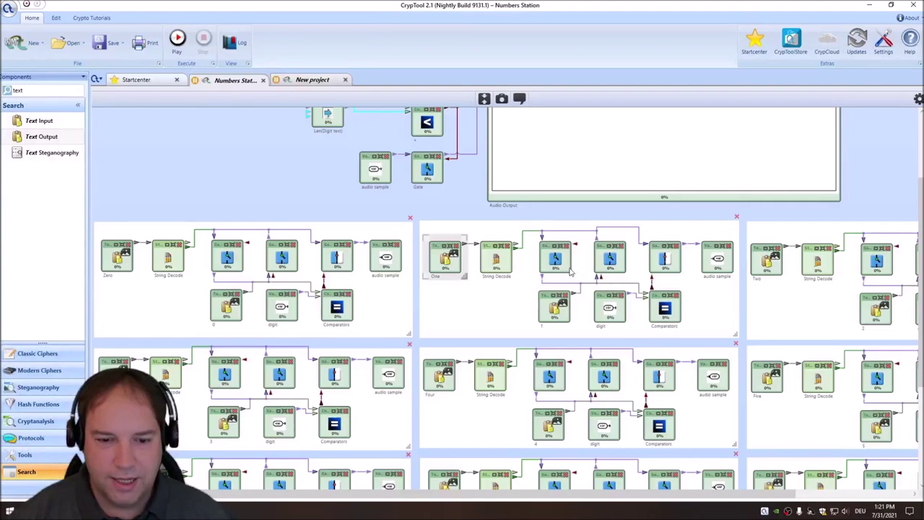
pyautogui.doubleClick(769, 262)
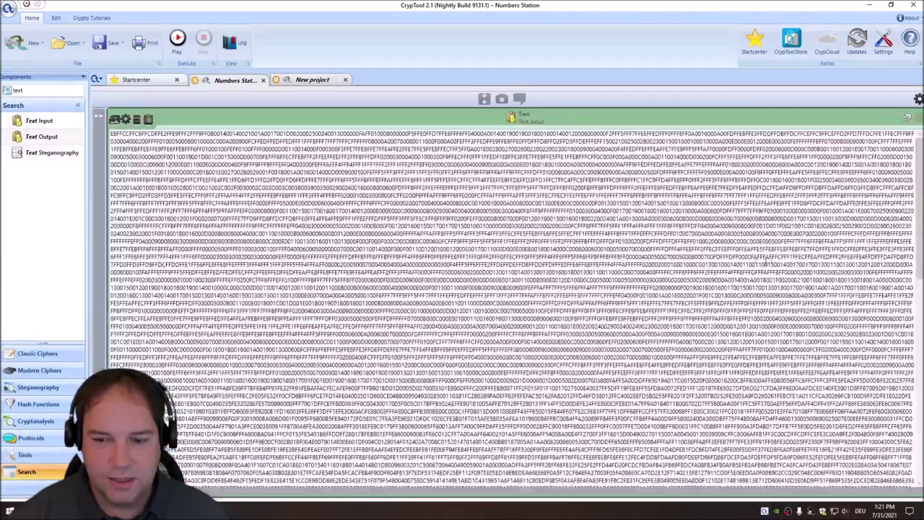
pyautogui.click(908, 118)
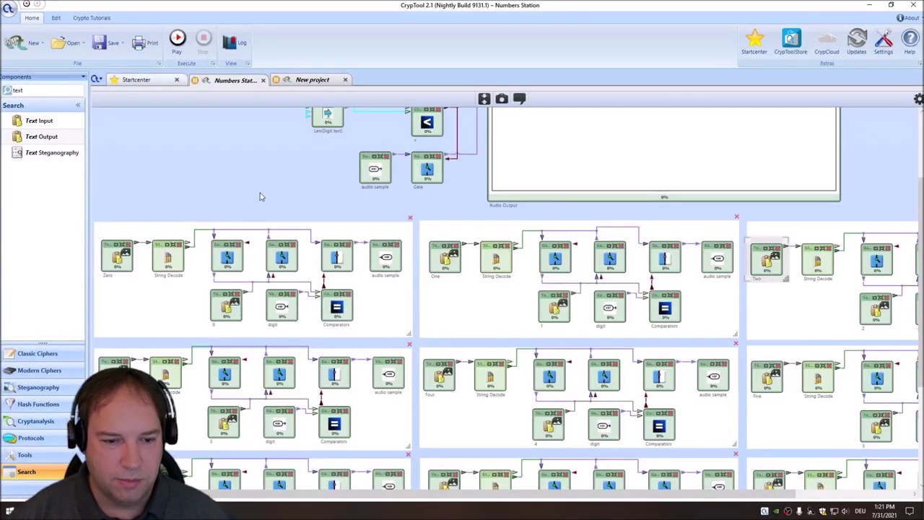
# Close the new project without saving it.
pyautogui.scroll(3, 265, 208)
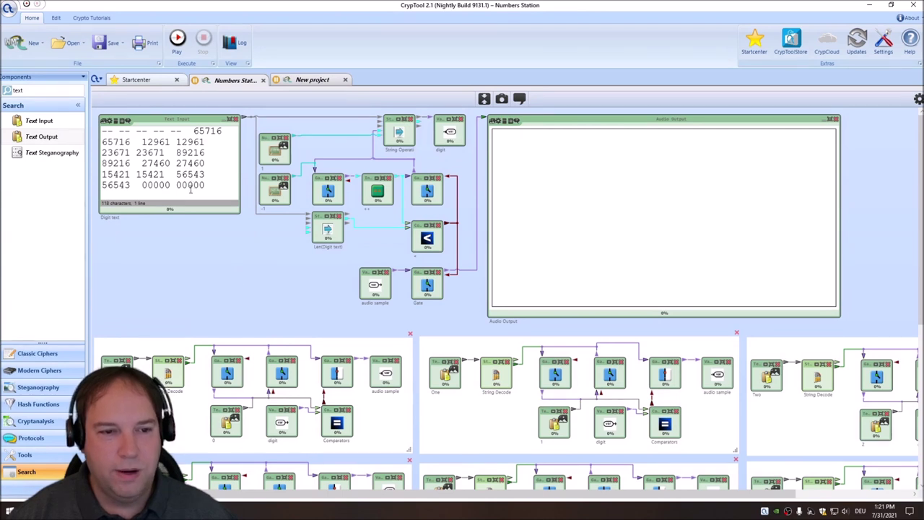
pyautogui.click(344, 79)
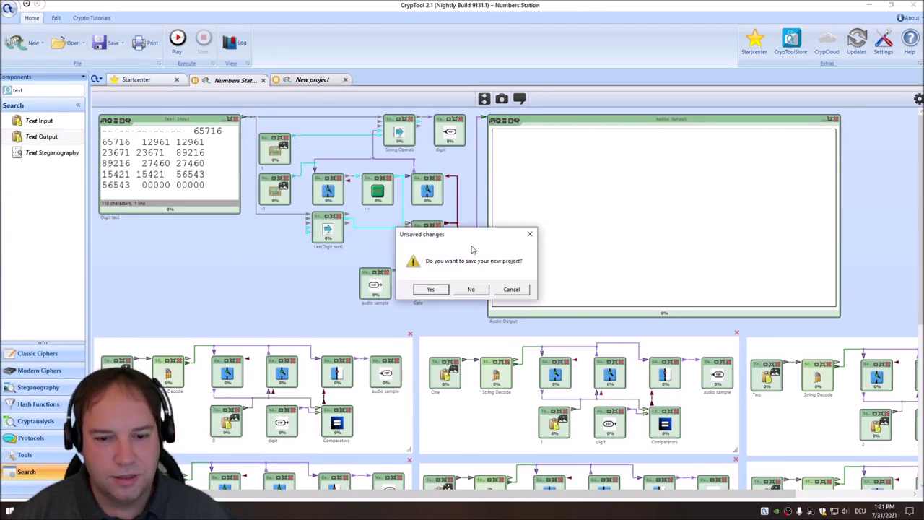
pyautogui.click(471, 288)
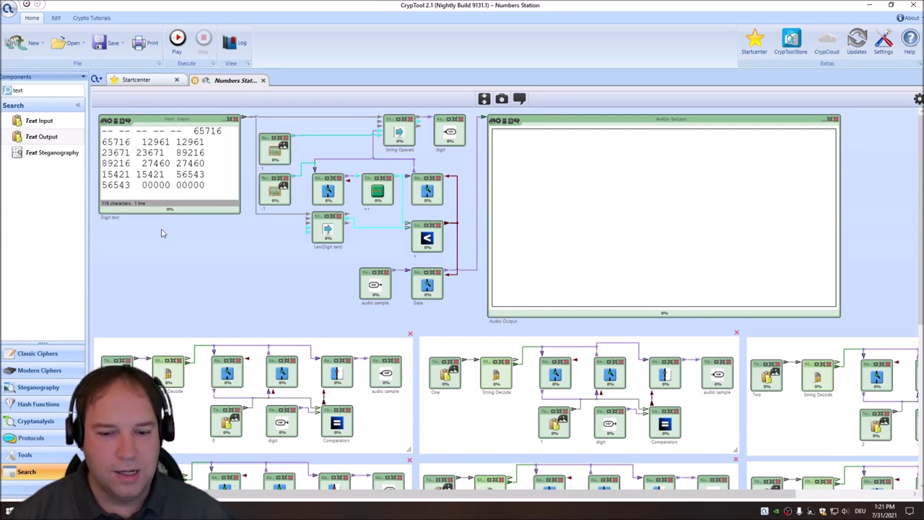
# Run the Numbers Station workspace with the full digit text, look over the digit blocks during playback, and stop the execution.
pyautogui.scroll(-1, 219, 278)
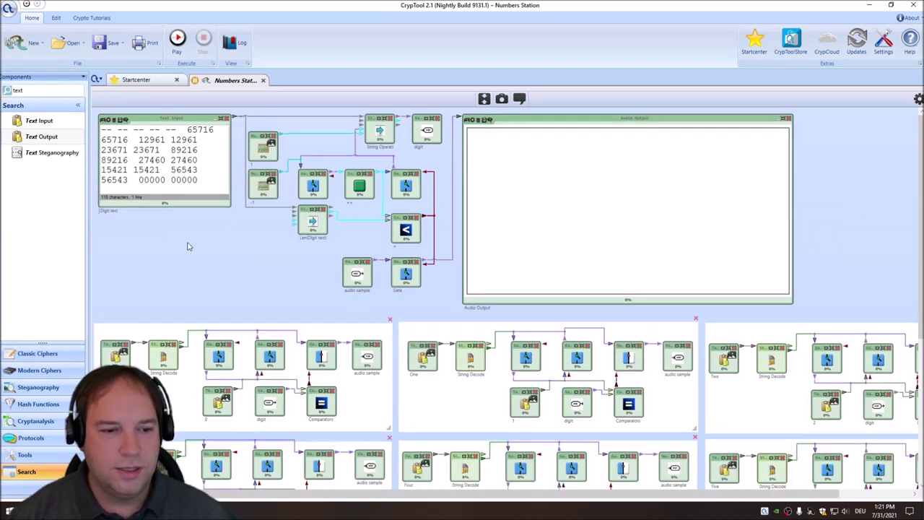
pyautogui.scroll(-2, 206, 289)
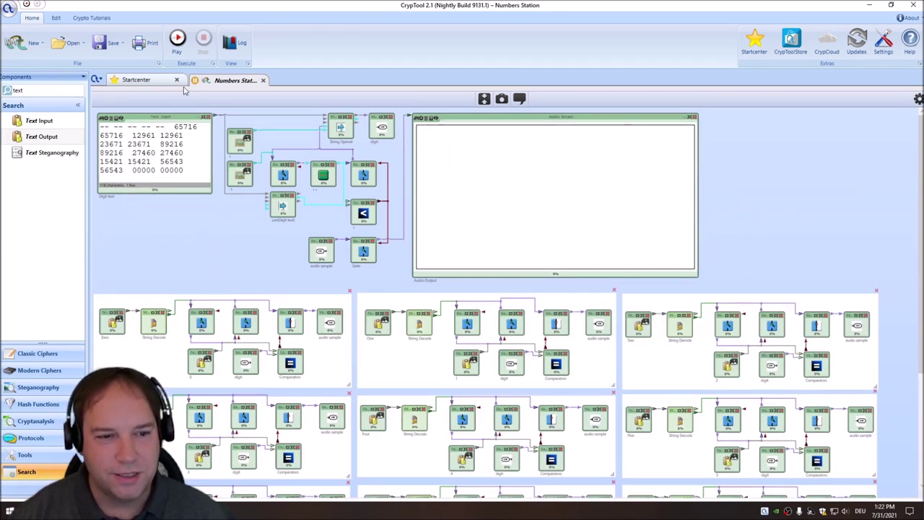
pyautogui.click(177, 38)
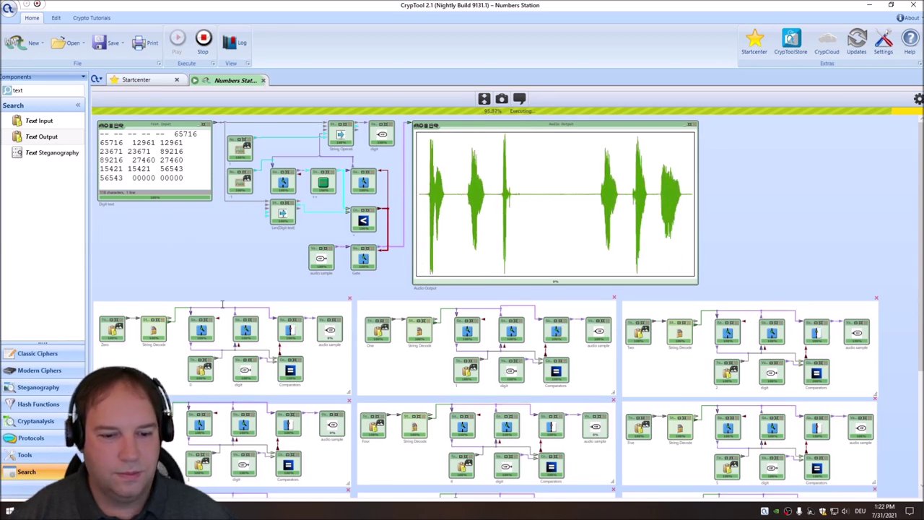
pyautogui.scroll(-3, 223, 309)
pyautogui.scroll(-3, 224, 312)
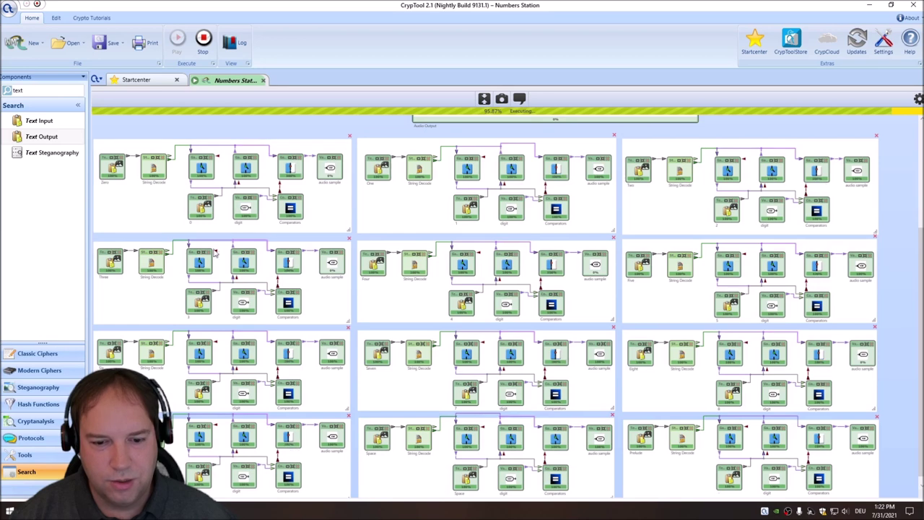
pyautogui.scroll(3, 253, 263)
pyautogui.scroll(4, 253, 264)
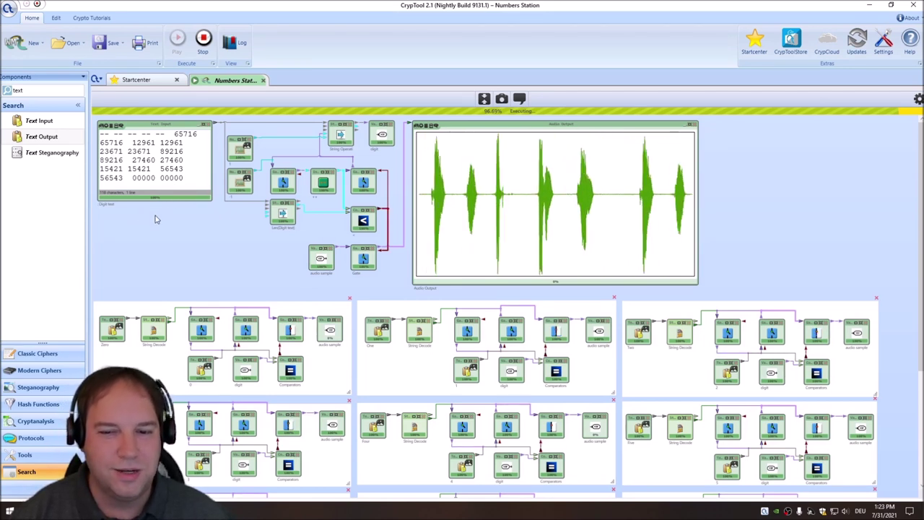
pyautogui.click(201, 43)
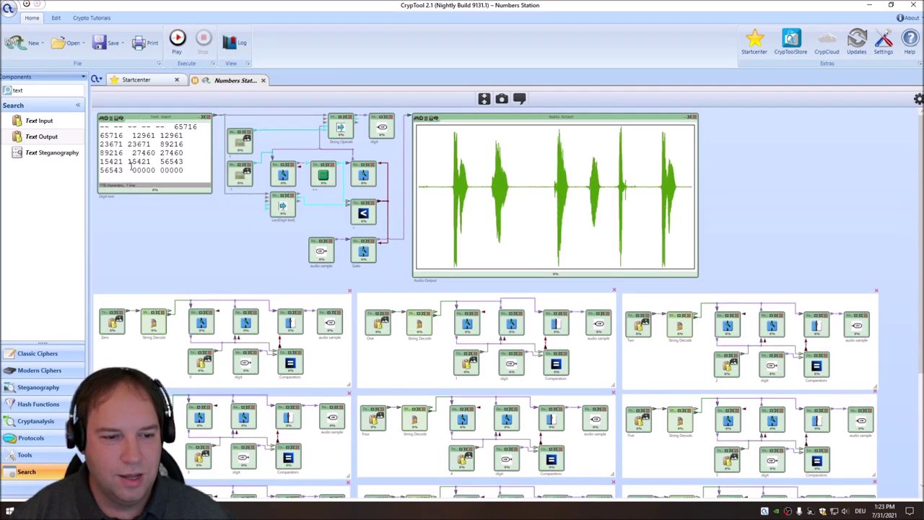
pyautogui.hotkey('ctrl', 'a')
pyautogui.hotkey('ctrl', 'v')
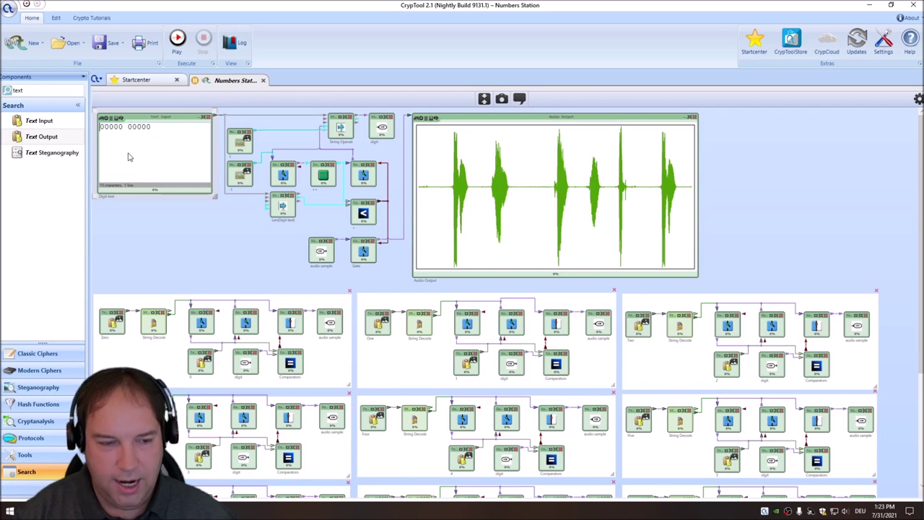
pyautogui.click(177, 40)
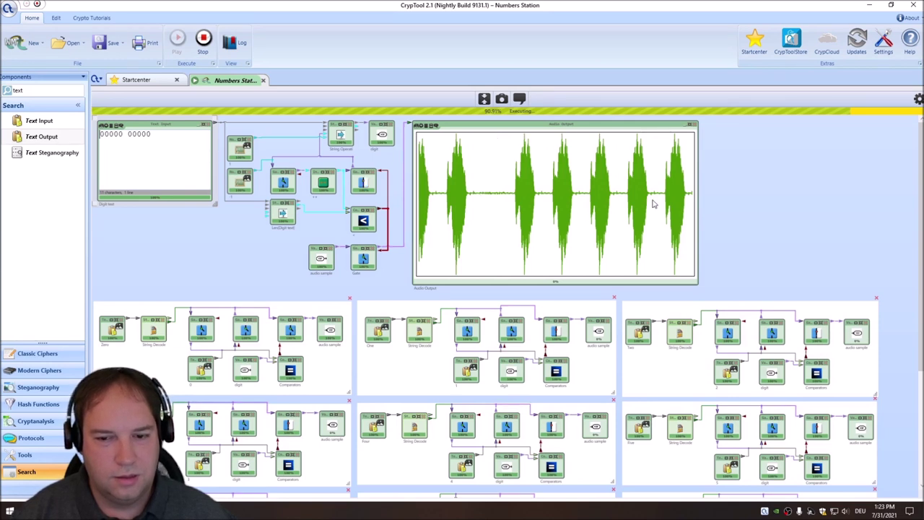
pyautogui.click(203, 42)
pyautogui.click(181, 163)
pyautogui.hotkey('ctrl', 'v')
pyautogui.click(177, 234)
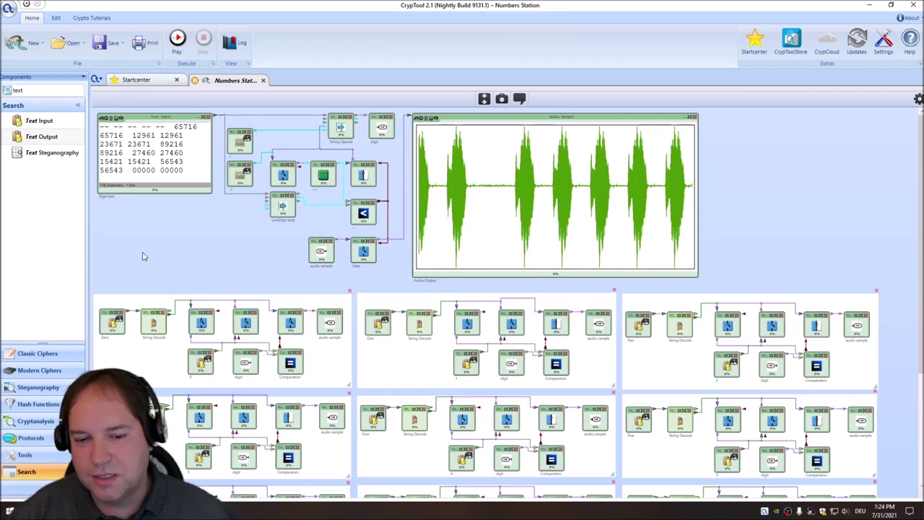
pyautogui.click(169, 162)
pyautogui.hotkey('ctrl', 'a')
pyautogui.click(171, 223)
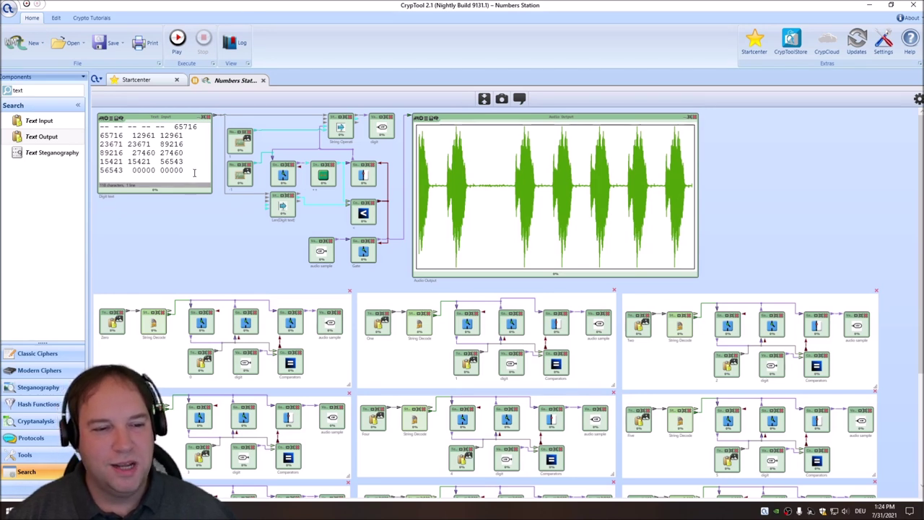
pyautogui.hotkey('ctrl', 'a')
pyautogui.click(173, 216)
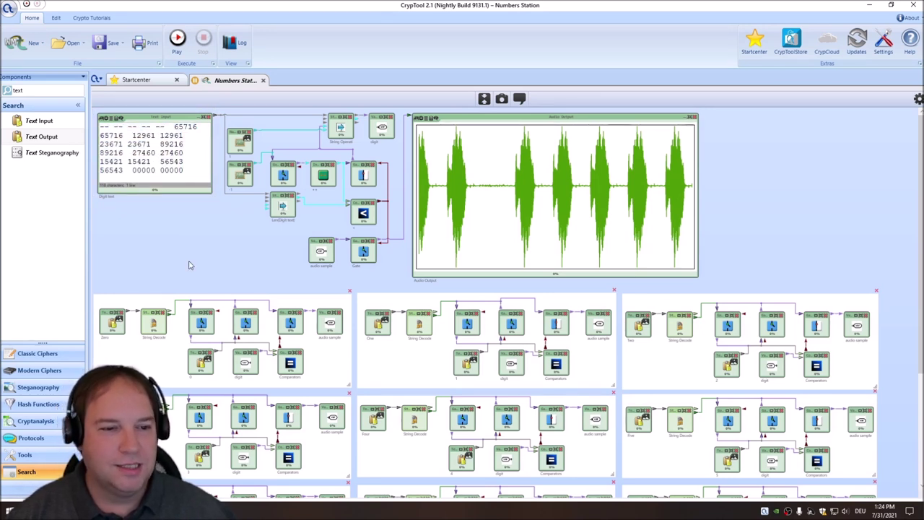